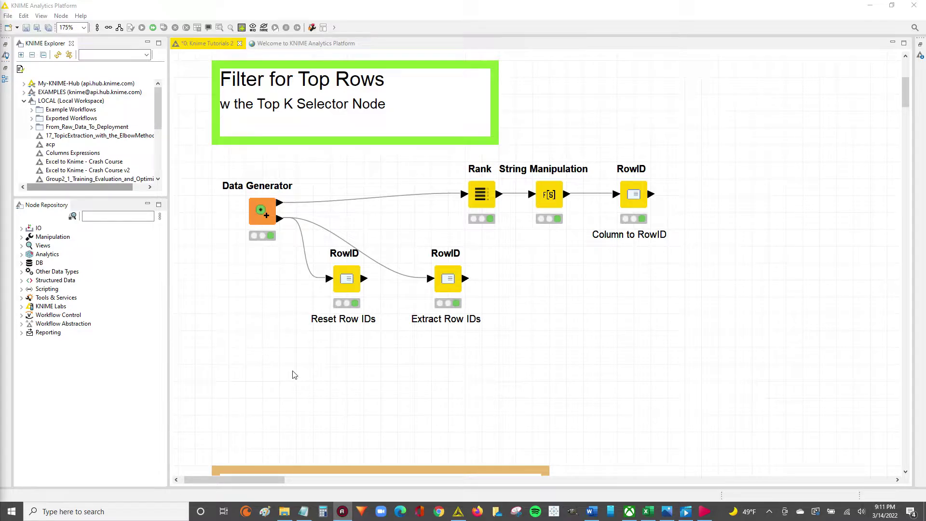
# Lower the sash between KNIME Explorer and Node Repository to list more local workflows
pyautogui.click(91, 215)
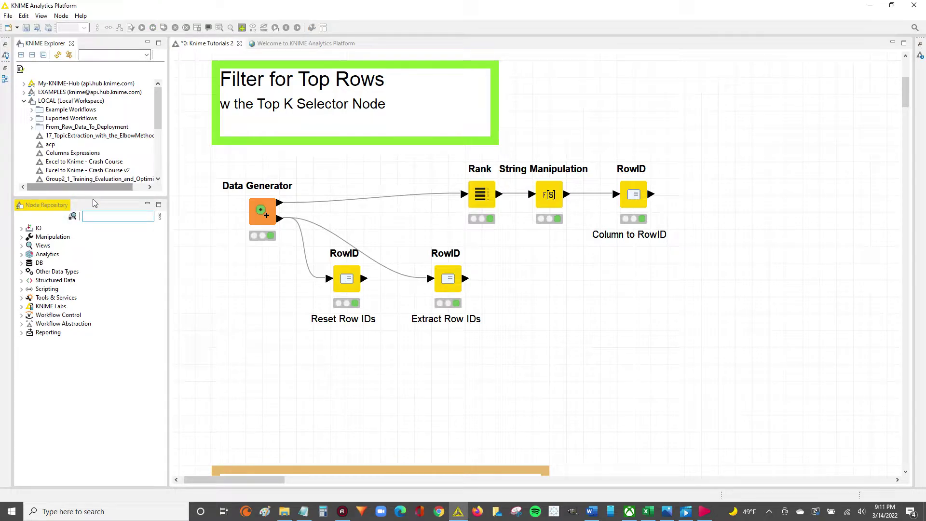
pyautogui.moveTo(92, 196); pyautogui.dragTo(94, 251)
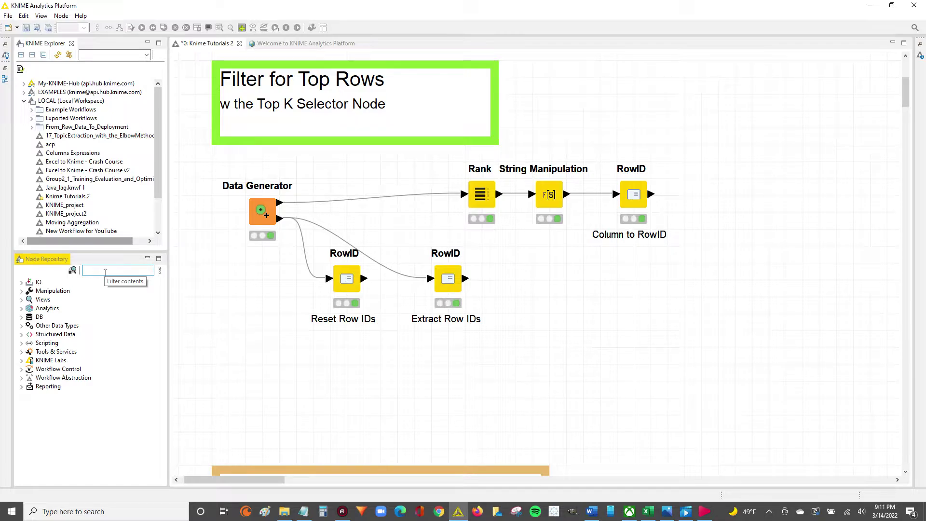
pyautogui.click(103, 270)
# Open Data Generator's 'Random data with cluster ID' table, enlarge its font and wrap headers
pyautogui.rightClick(265, 212)
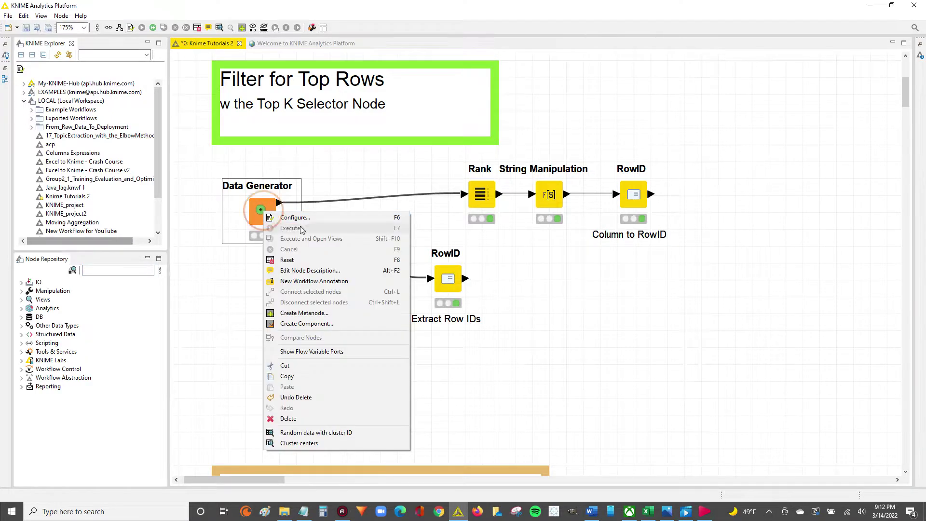
pyautogui.click(304, 432)
pyautogui.click(252, 97)
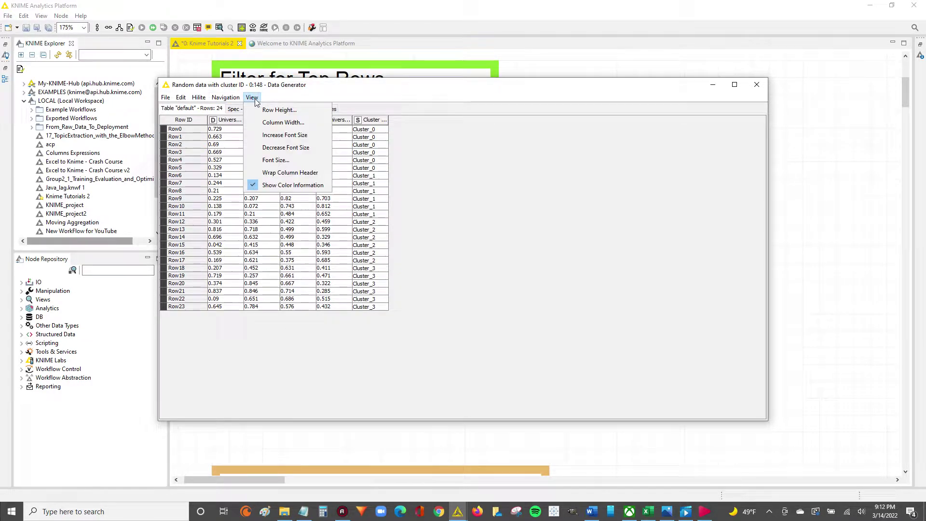
pyautogui.click(275, 138)
pyautogui.click(251, 97)
pyautogui.click(277, 135)
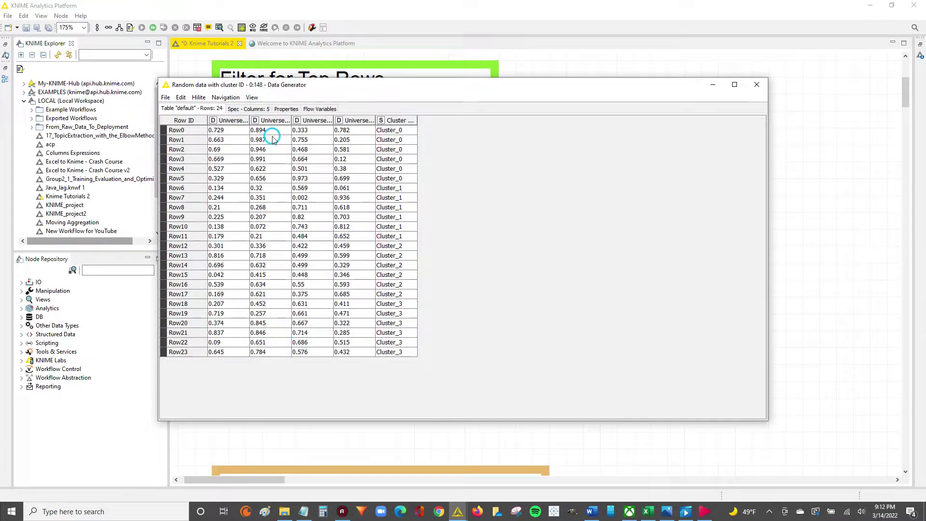
pyautogui.click(251, 97)
pyautogui.click(284, 173)
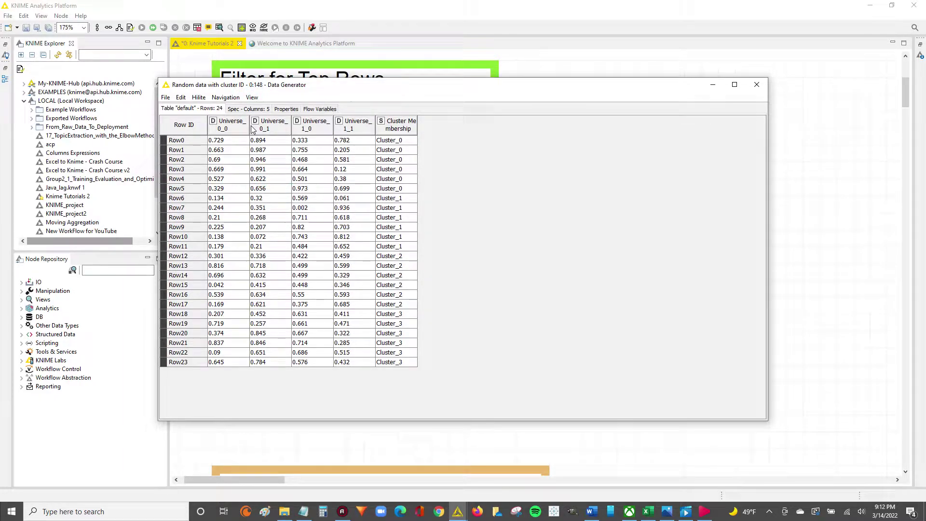
# Widen the Universe_0_0 column and sort the table descending by it
pyautogui.moveTo(249, 124); pyautogui.dragTo(256, 253)
pyautogui.click(231, 362)
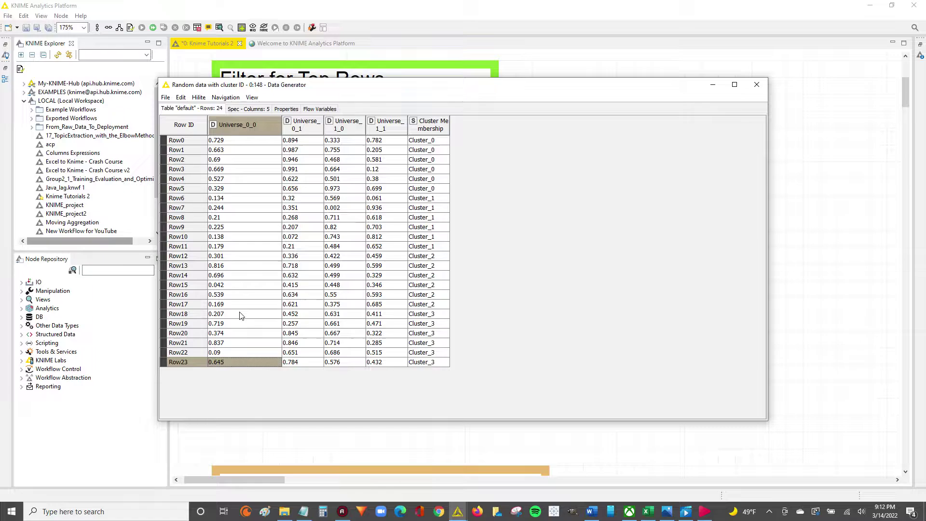
pyautogui.moveTo(244, 143); pyautogui.dragTo(250, 363)
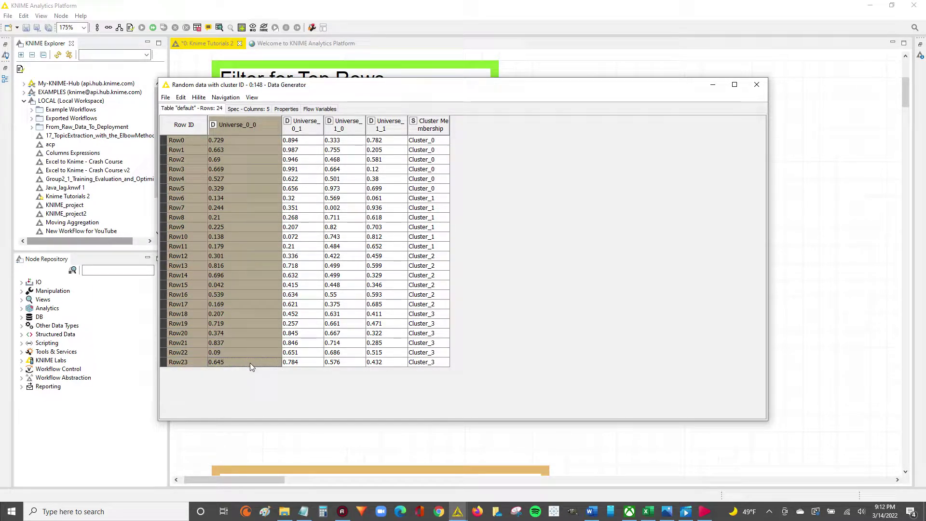
pyautogui.click(238, 137)
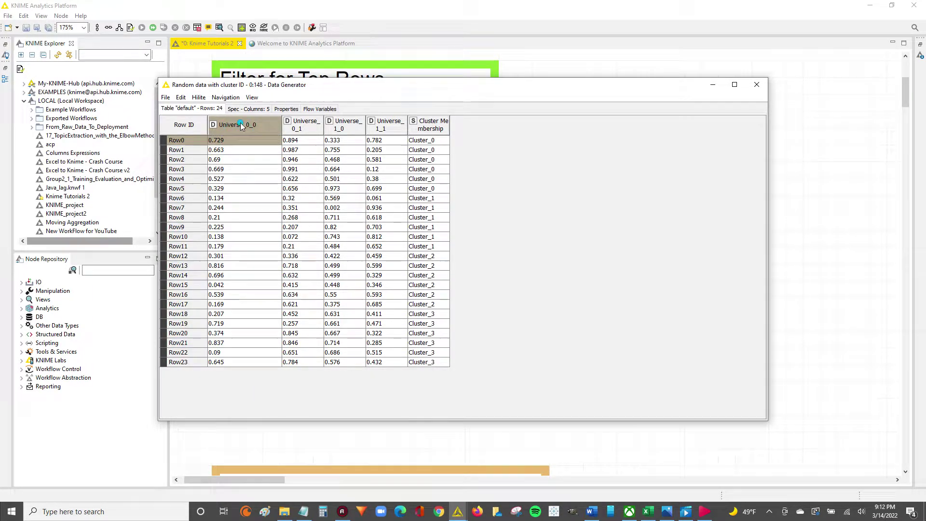
pyautogui.click(242, 124)
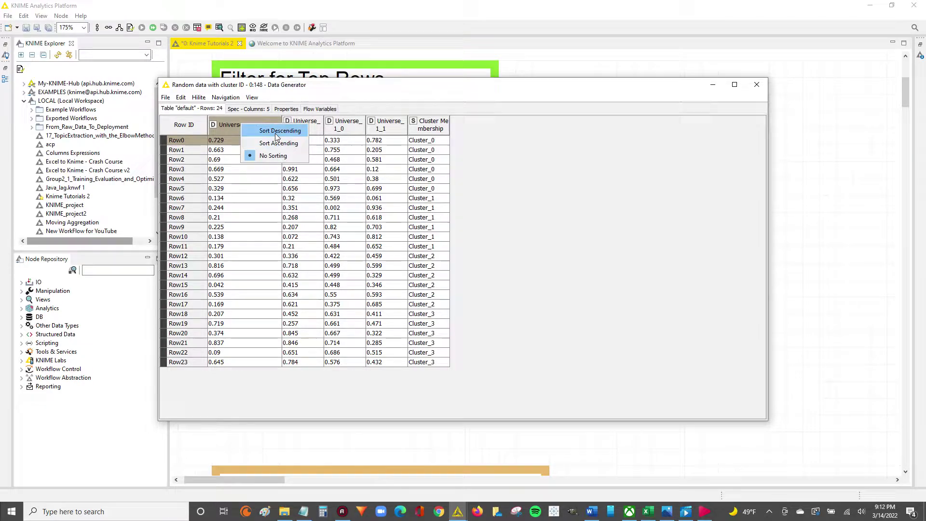
pyautogui.click(261, 130)
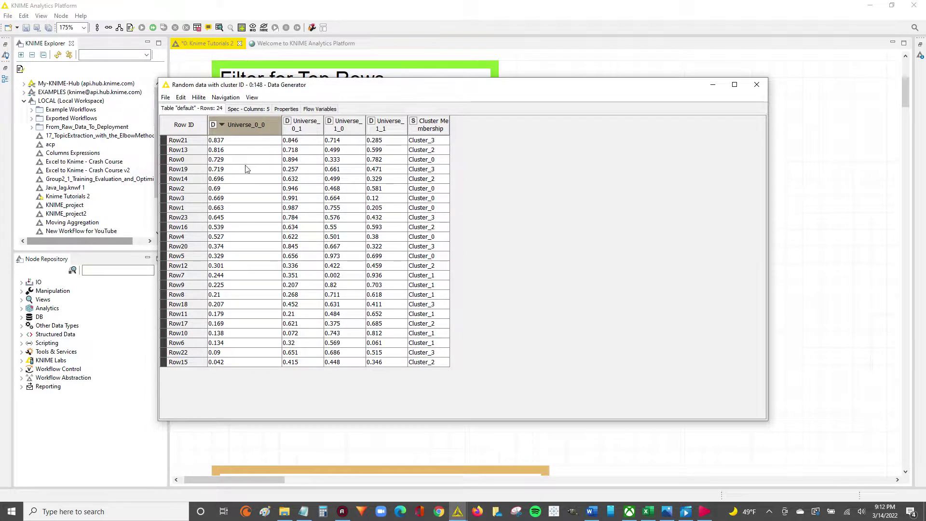
# Enlarge the font, highlight the top four Universe_0_0 values, and shrink the table window beside the workflow
pyautogui.click(251, 97)
pyautogui.click(278, 139)
pyautogui.moveTo(233, 144); pyautogui.dragTo(234, 178)
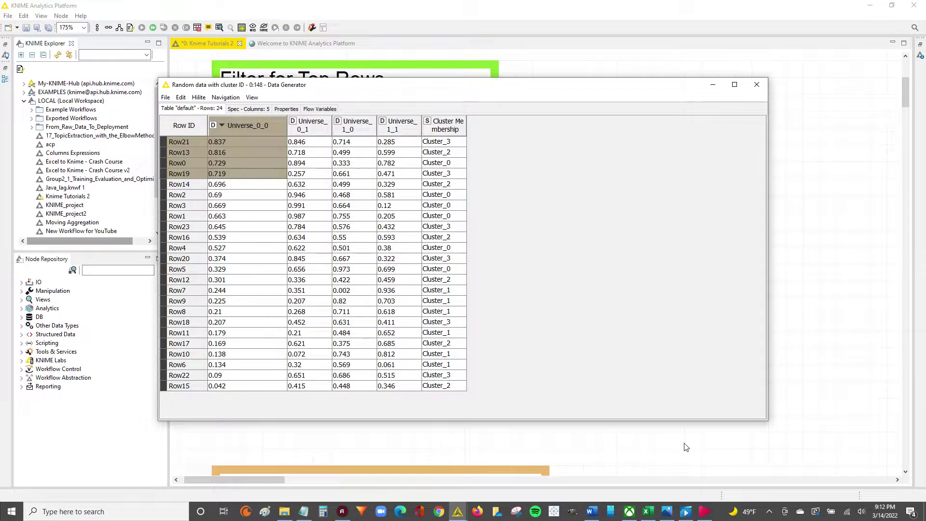
pyautogui.moveTo(765, 419); pyautogui.dragTo(512, 410)
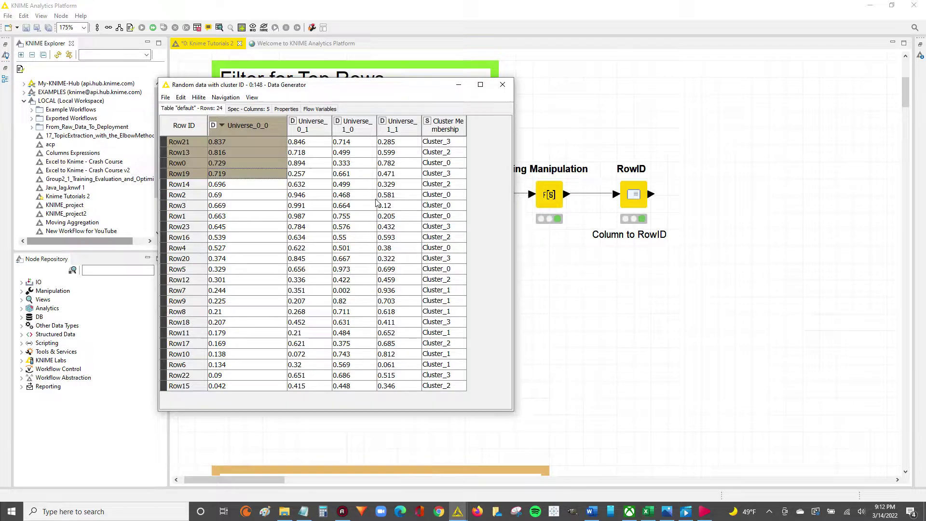
pyautogui.moveTo(322, 92); pyautogui.dragTo(553, 124)
# Search 'top' and add a Top k Selector connected to Data Generator
pyautogui.click(111, 275)
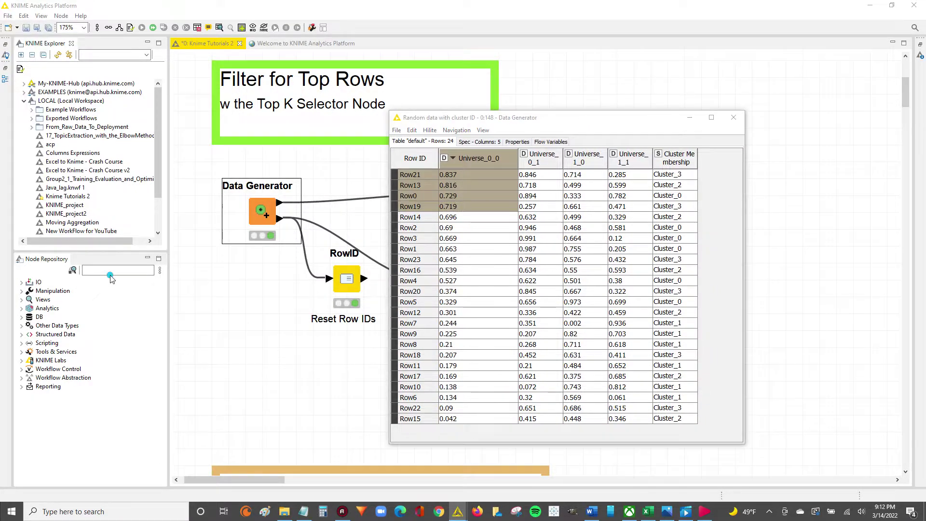
pyautogui.click(116, 270)
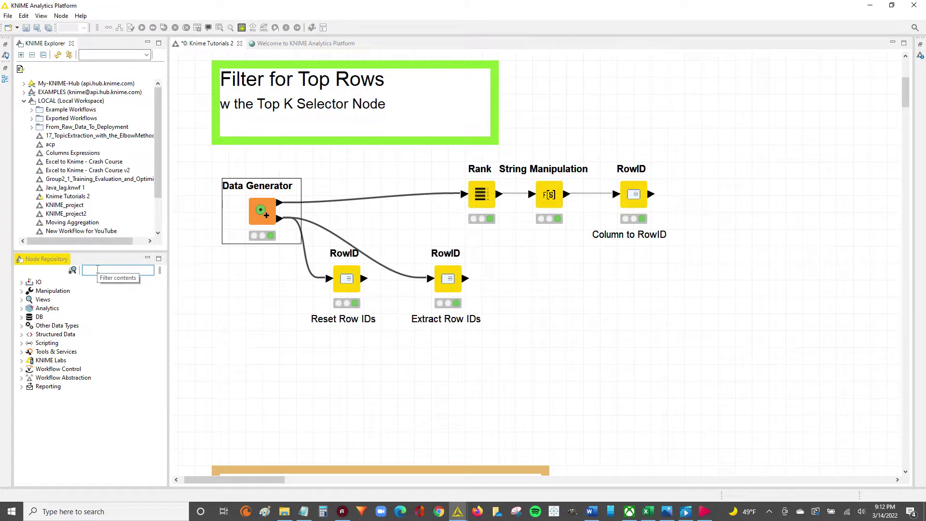
pyautogui.write('top k')
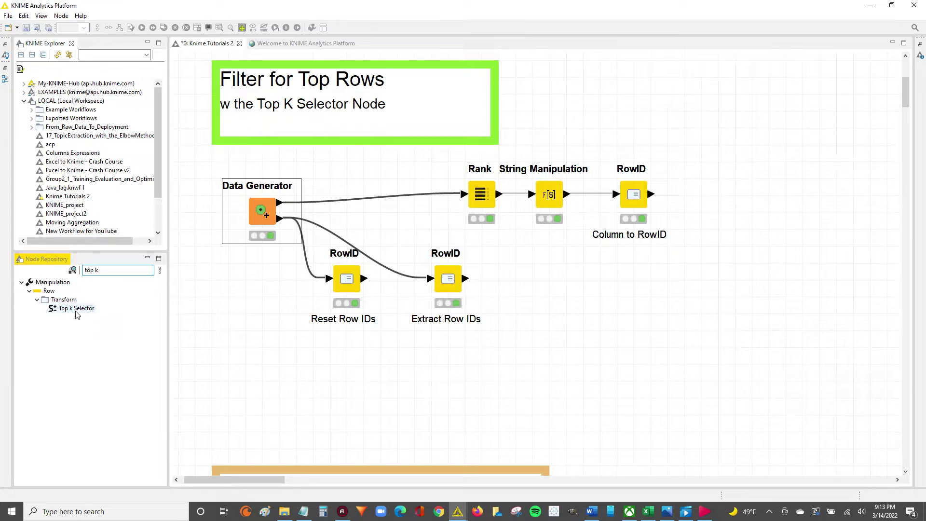
pyautogui.doubleClick(76, 308)
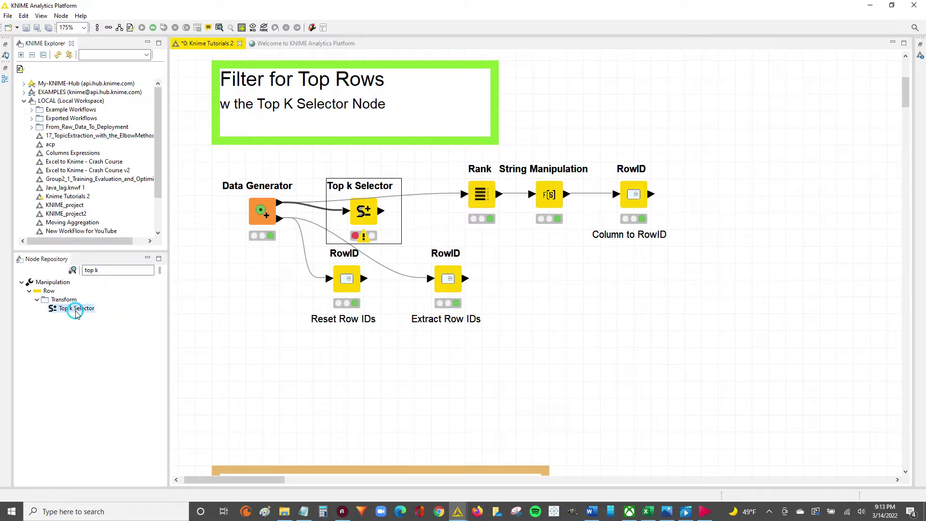
# Rearrange the canvas, shifting the RowID and right-hand nodes right and placing Top k Selector near Data Generator
pyautogui.moveTo(359, 211); pyautogui.dragTo(342, 362)
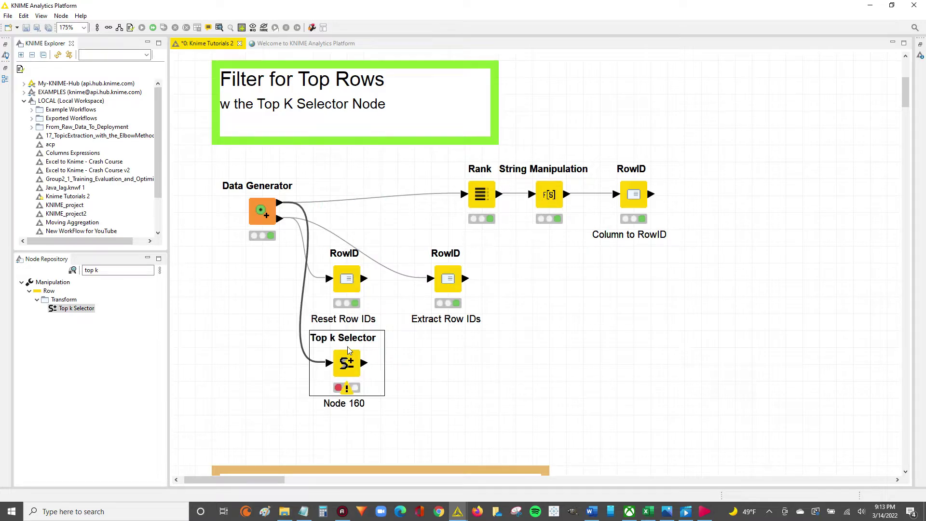
pyautogui.click(346, 279)
pyautogui.keyDown('ctrl'); pyautogui.click(448, 280); pyautogui.keyUp('ctrl')
pyautogui.moveTo(448, 280); pyautogui.dragTo(667, 296)
pyautogui.click(666, 336)
pyautogui.moveTo(446, 151)
pyautogui.mouseDown()
pyautogui.moveTo(723, 333)
pyautogui.moveTo(764, 372)
pyautogui.moveTo(715, 385)
pyautogui.moveTo(560, 259)
pyautogui.moveTo(461, 161)
pyautogui.mouseUp()
pyautogui.moveTo(549, 194); pyautogui.dragTo(705, 175)
pyautogui.click(440, 304)
pyautogui.moveTo(336, 362); pyautogui.dragTo(319, 312)
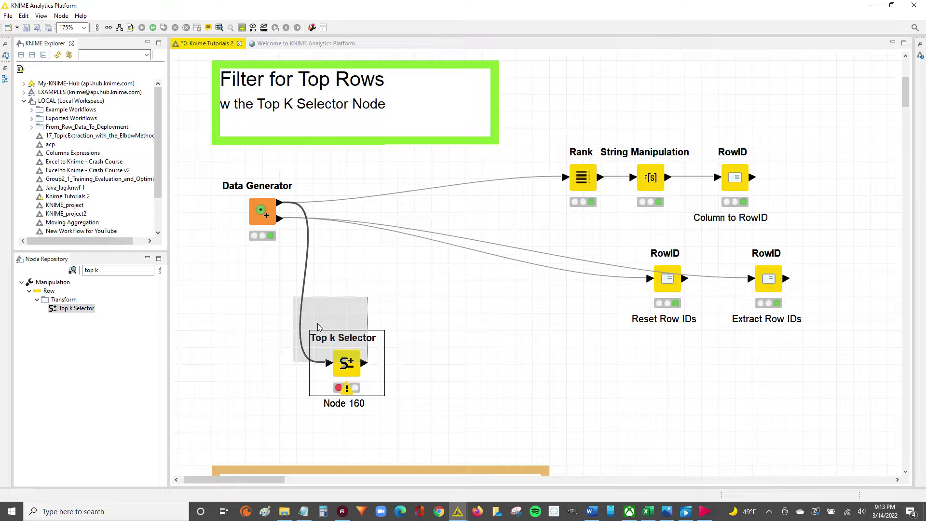
# Delete the Top k Selector's default 'Node 160' label
pyautogui.click(327, 353)
pyautogui.hotkey('ctrl', 'a')
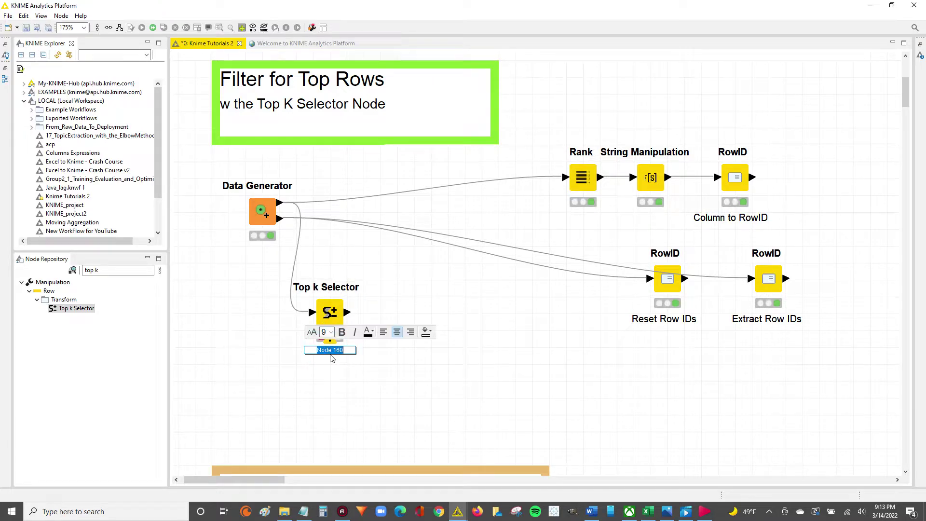
pyautogui.press('BackSpace')
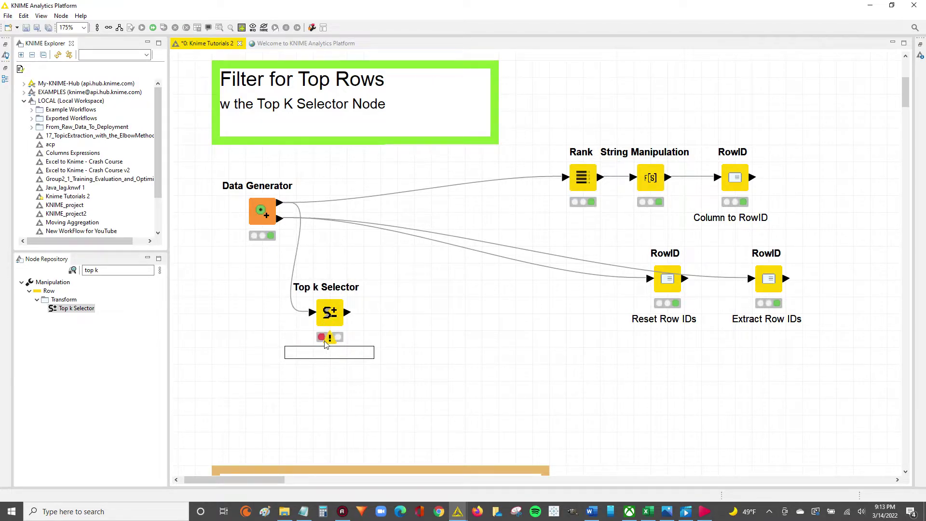
pyautogui.click(327, 324)
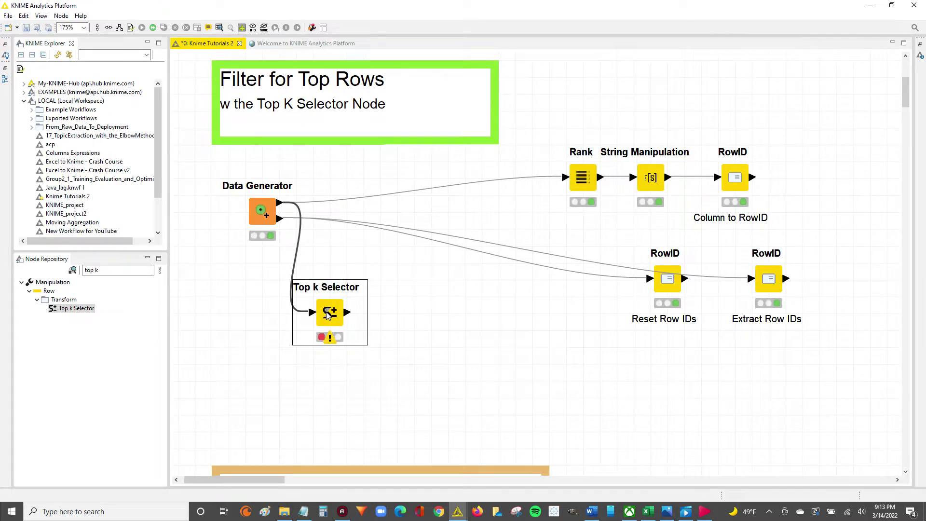
# In the Top k Selector settings, sort by Universe_0_0 in descending order
pyautogui.doubleClick(331, 315)
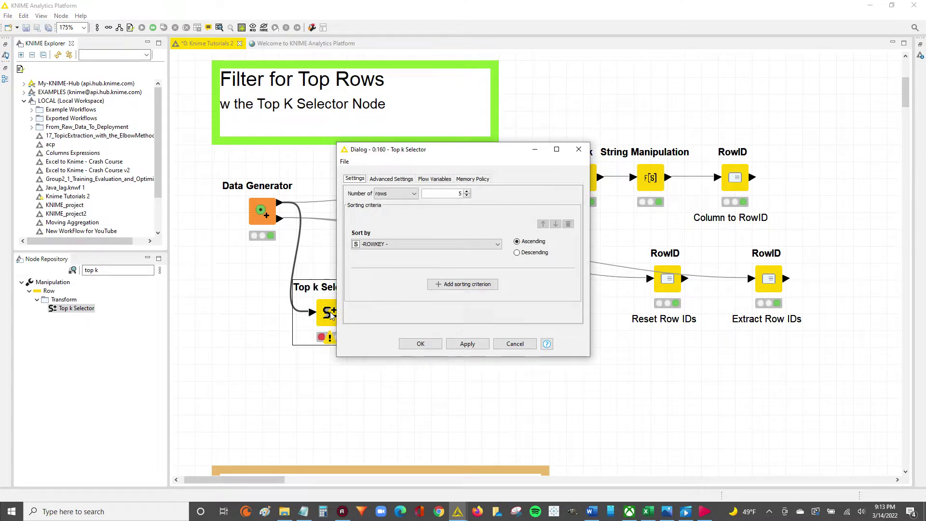
pyautogui.moveTo(433, 149); pyautogui.dragTo(211, 237)
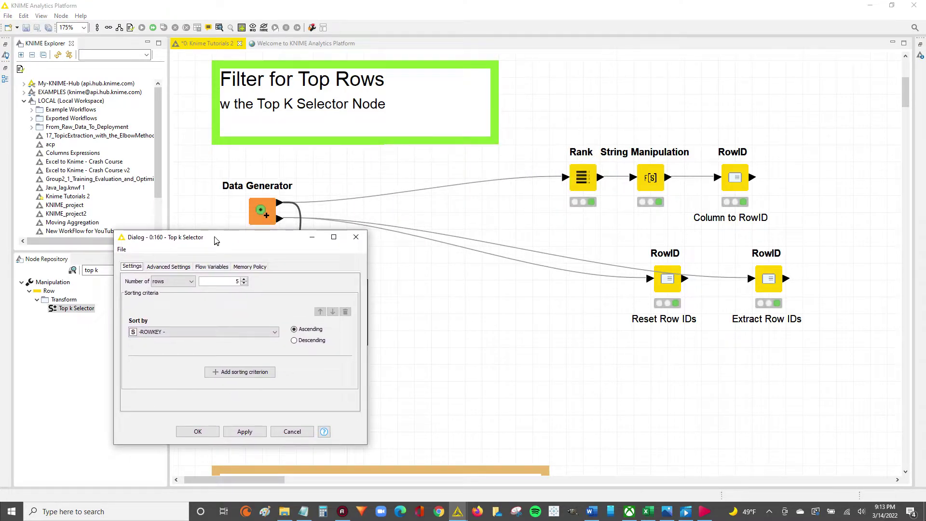
pyautogui.click(151, 333)
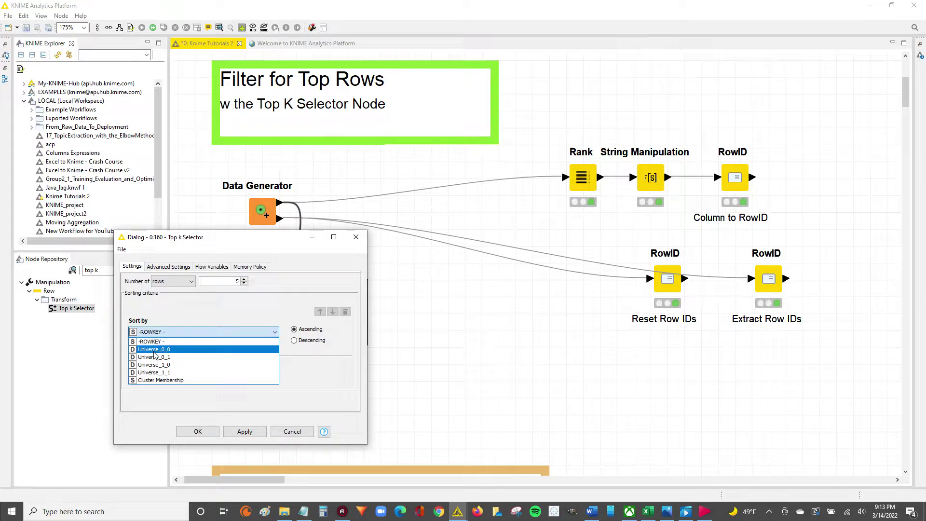
pyautogui.click(154, 349)
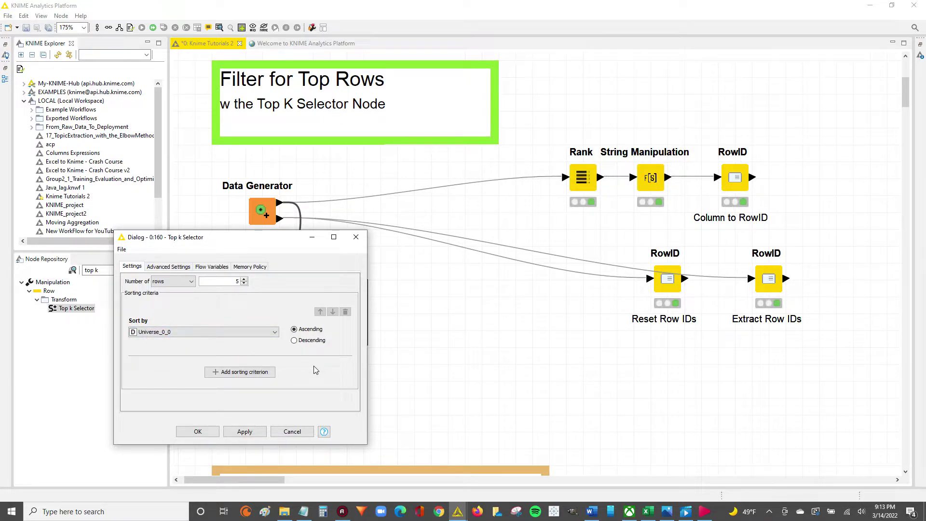
pyautogui.click(294, 341)
# Keep counting rows, set the number of rows to 4, then apply and confirm
pyautogui.click(172, 282)
pyautogui.click(173, 289)
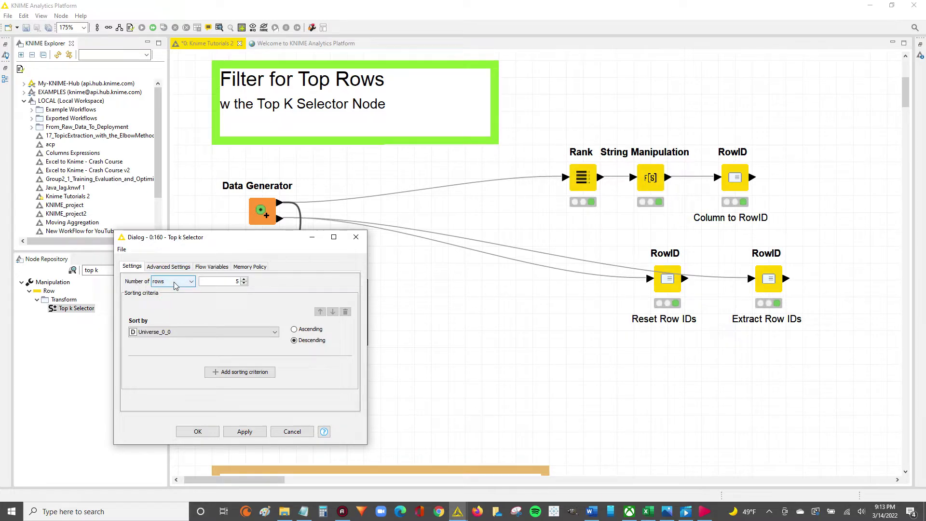
pyautogui.click(176, 284)
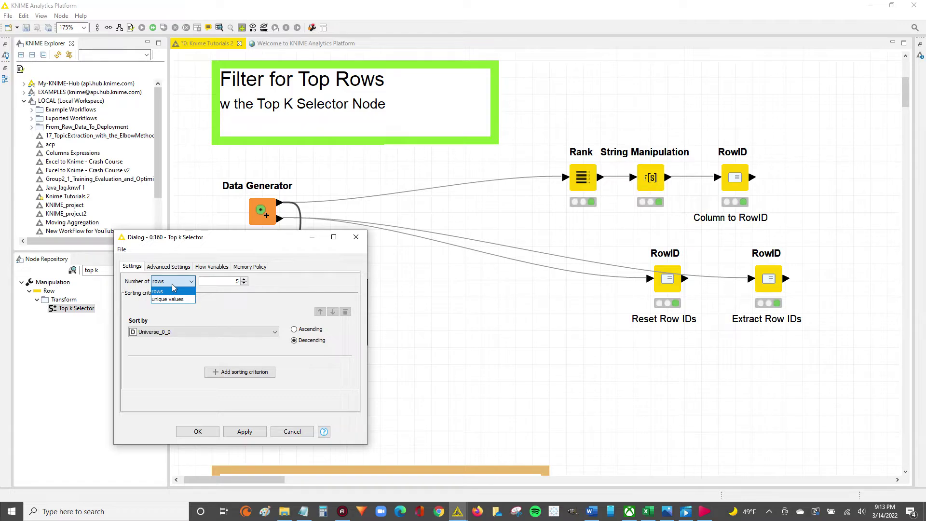
pyautogui.click(173, 290)
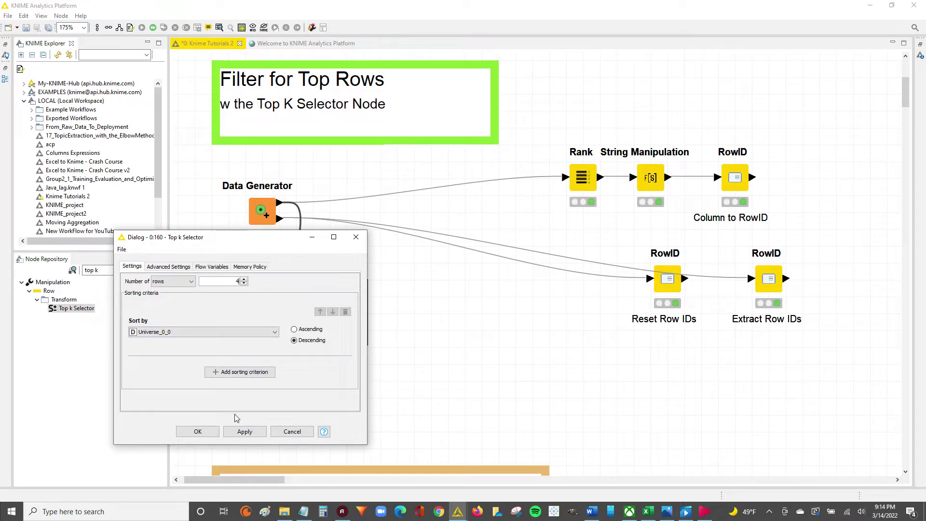
pyautogui.click(243, 431)
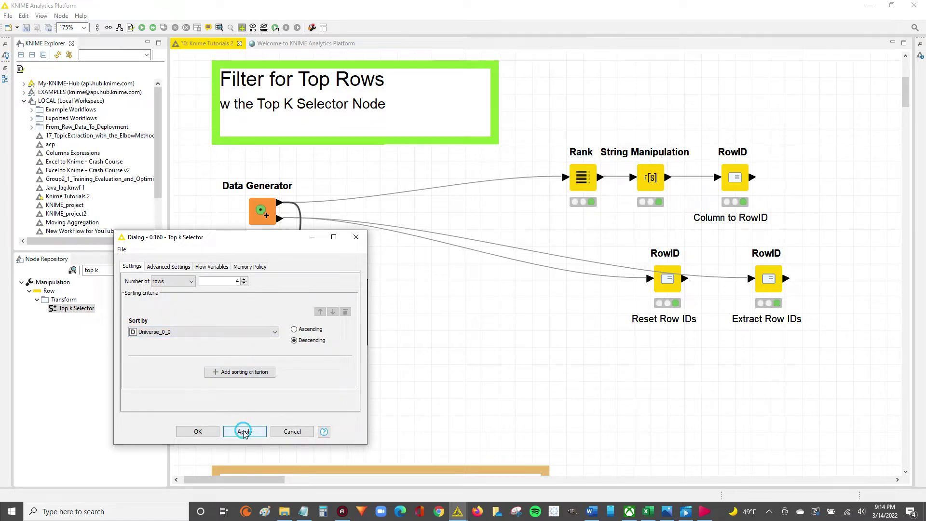
pyautogui.click(198, 432)
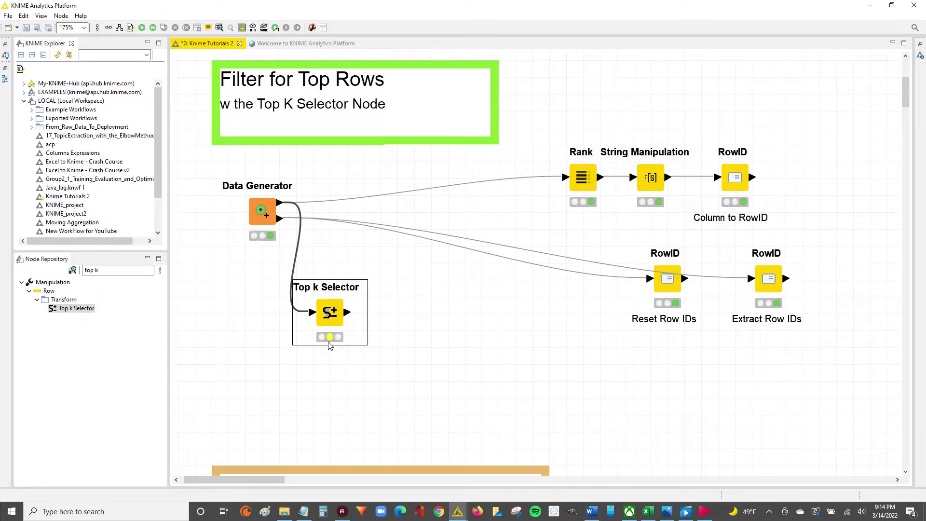
# Execute the Top k Selector node from its context menu
pyautogui.rightClick(330, 314)
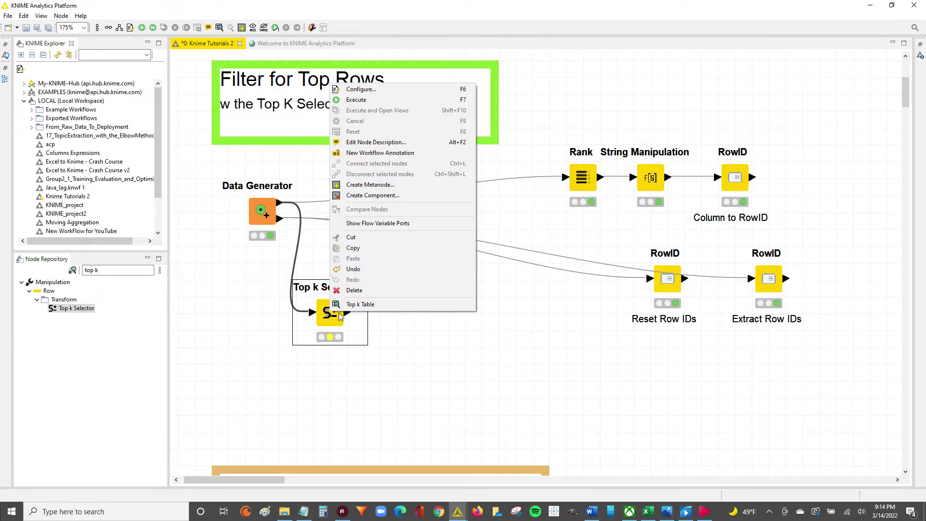
pyautogui.click(383, 100)
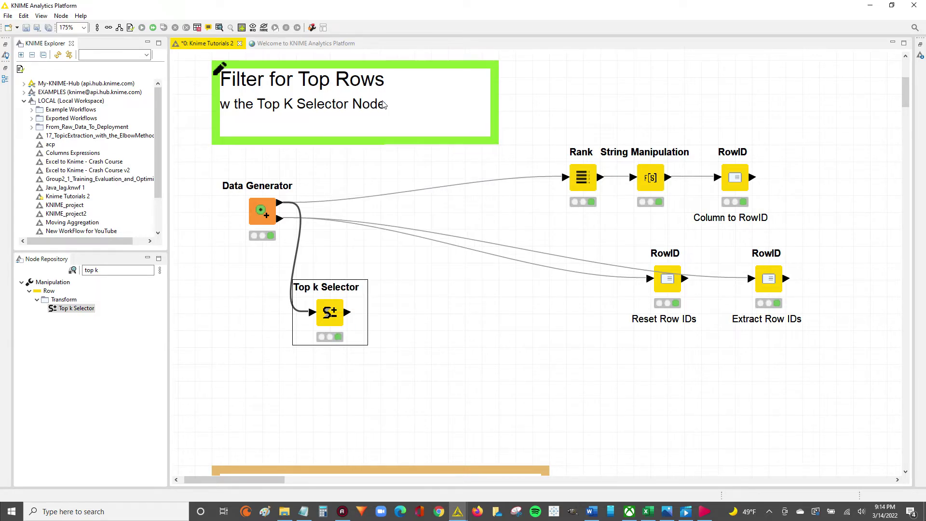
pyautogui.rightClick(322, 319)
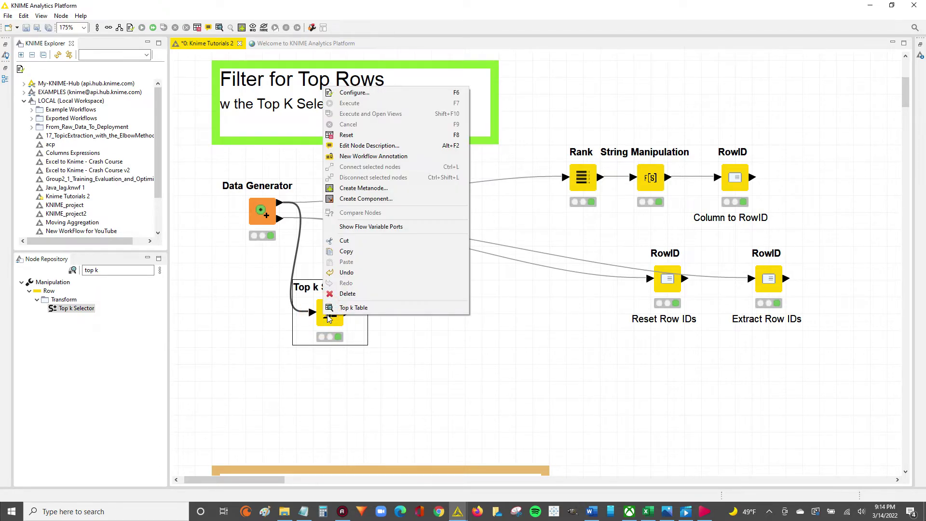
# Open the Top k Table output and increase its font size several steps
pyautogui.click(378, 311)
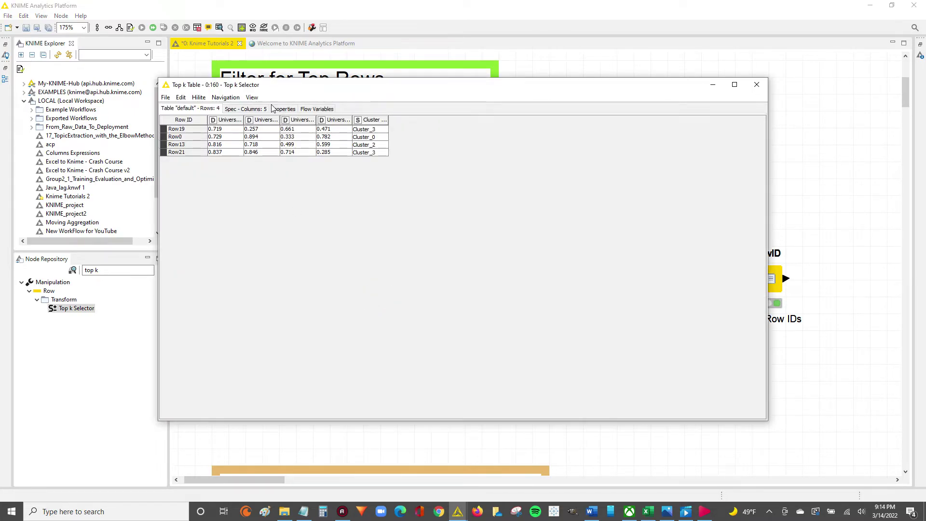
pyautogui.click(252, 98)
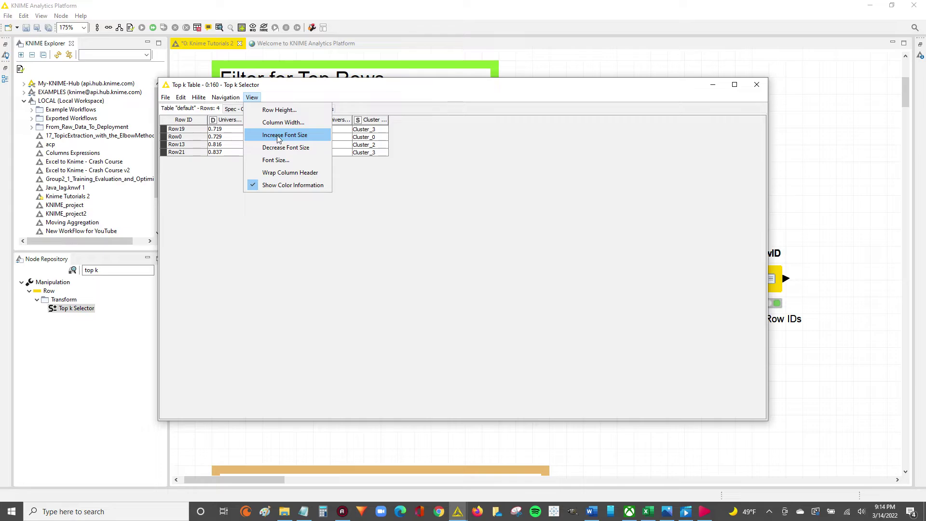
pyautogui.click(277, 135)
pyautogui.click(252, 98)
pyautogui.click(279, 135)
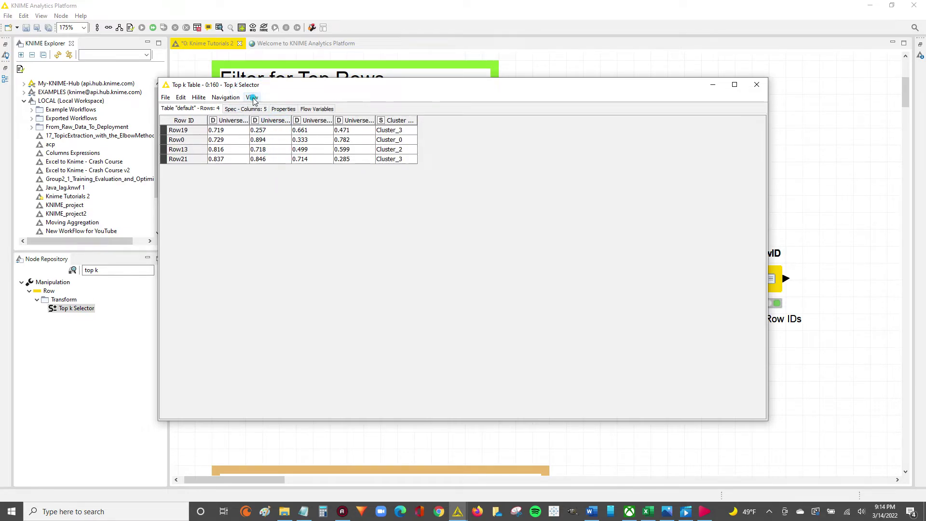
pyautogui.click(252, 98)
pyautogui.click(277, 135)
pyautogui.click(252, 98)
pyautogui.click(277, 147)
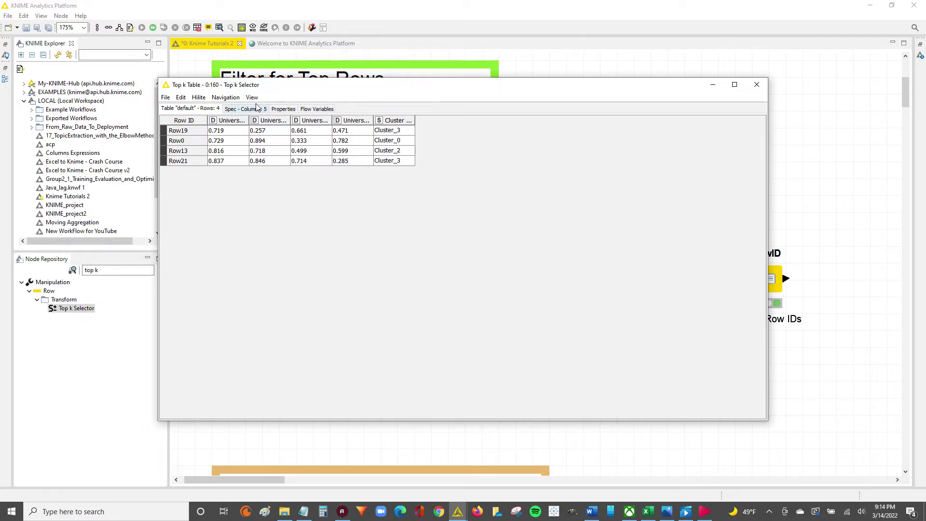
pyautogui.click(251, 97)
pyautogui.click(277, 135)
pyautogui.click(251, 97)
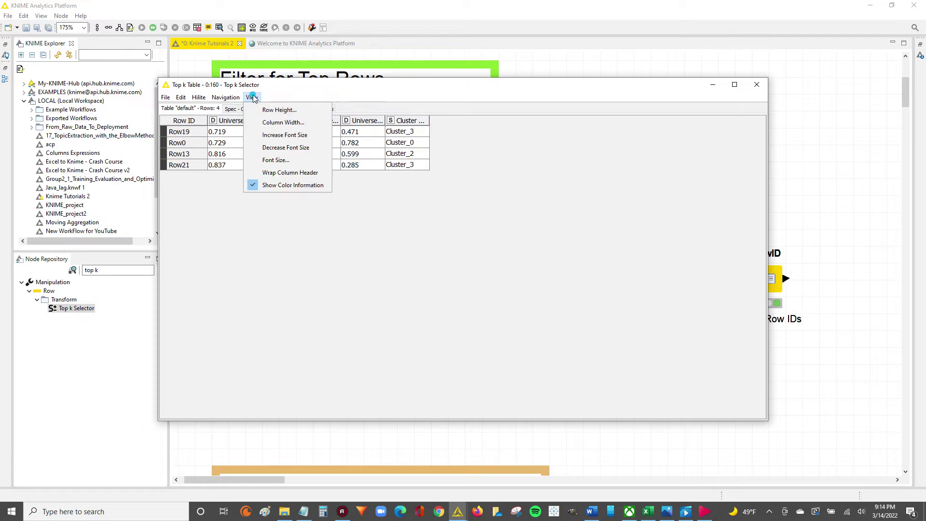
pyautogui.click(277, 135)
# Widen and sort Universe_0_0 descending, select its four values from 0.837, and shrink and move the window
pyautogui.moveTo(254, 121); pyautogui.dragTo(323, 127)
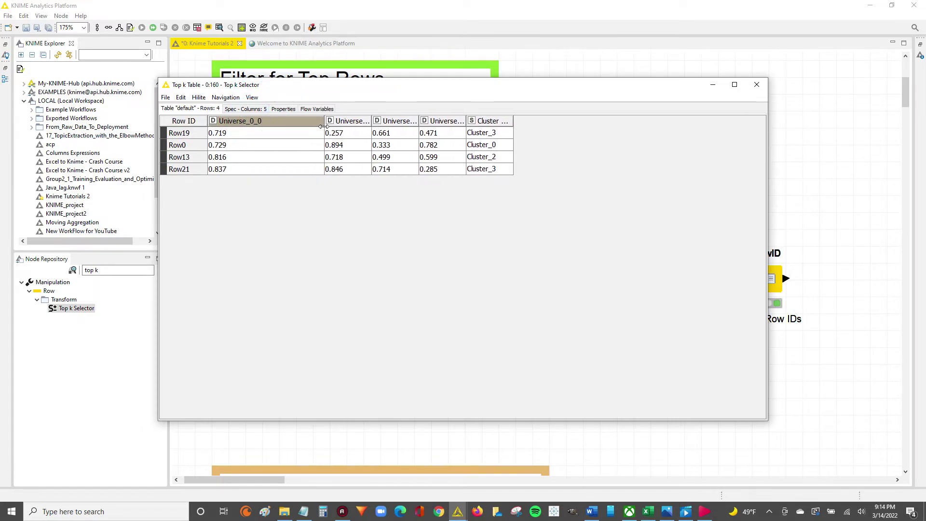
pyautogui.click(250, 122)
pyautogui.click(277, 138)
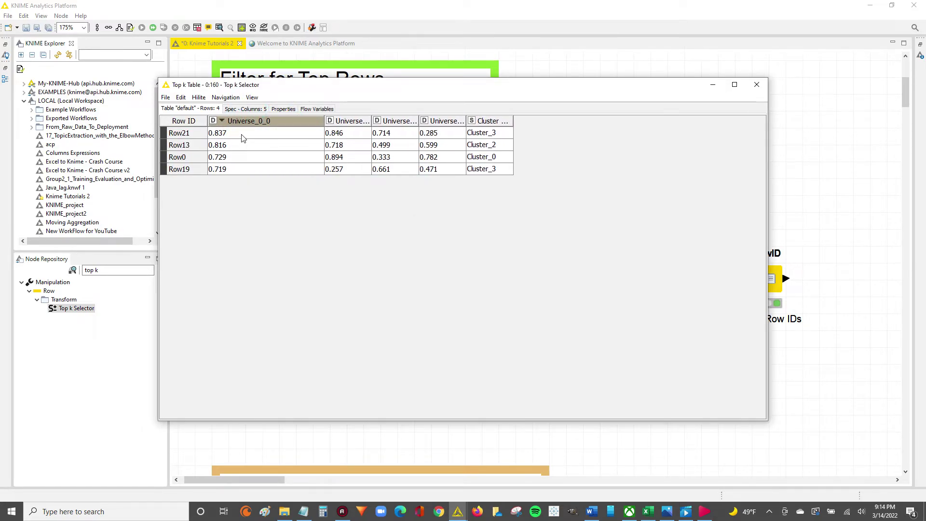
pyautogui.click(245, 135)
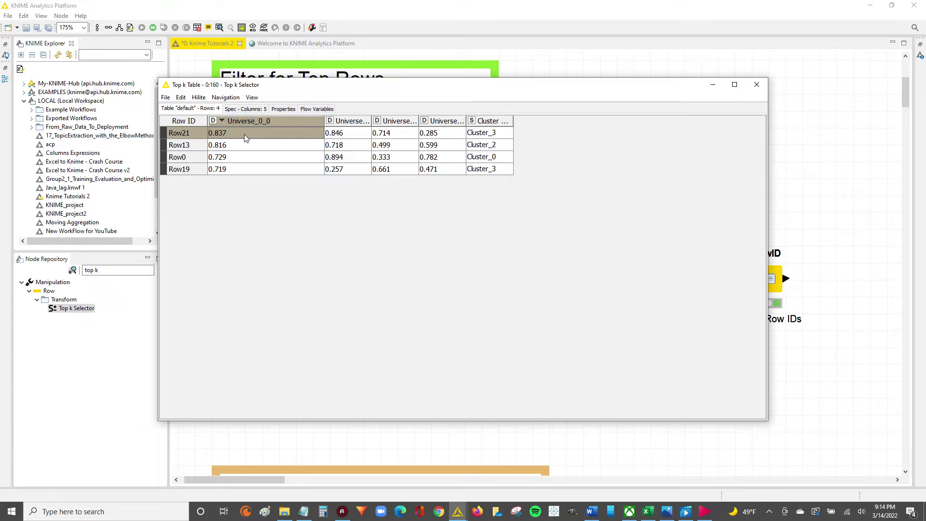
pyautogui.keyDown('shift'); pyautogui.click(234, 172); pyautogui.keyUp('shift')
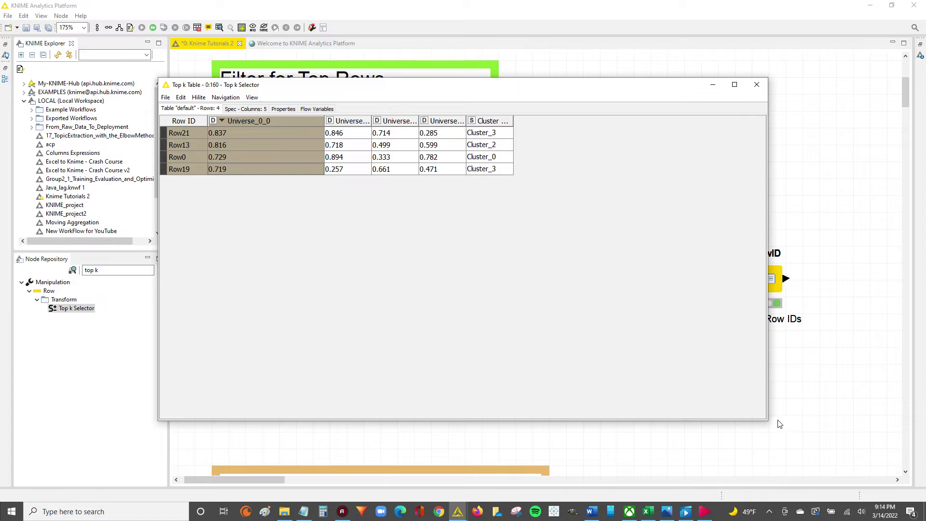
pyautogui.moveTo(766, 420); pyautogui.dragTo(591, 214)
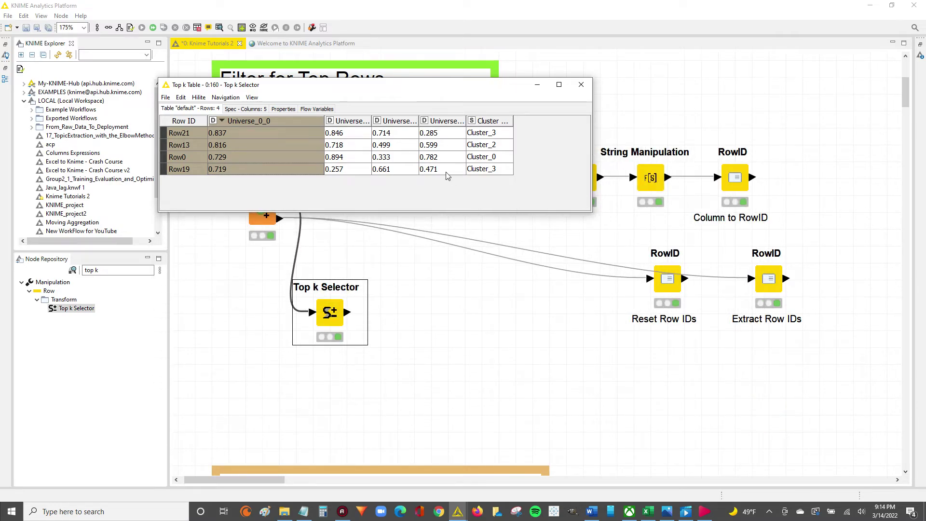
pyautogui.moveTo(332, 86)
pyautogui.mouseDown()
pyautogui.moveTo(340, 125)
pyautogui.moveTo(252, 271)
pyautogui.moveTo(276, 306)
pyautogui.mouseUp()
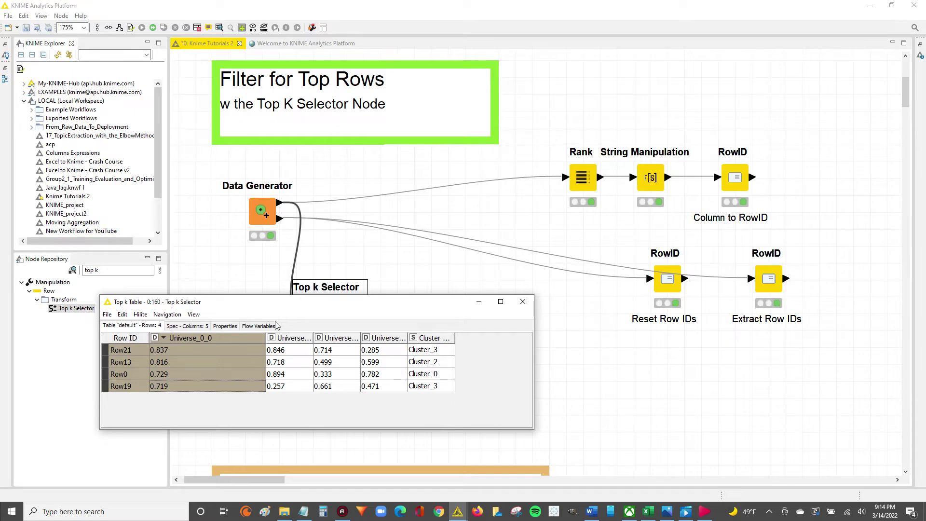